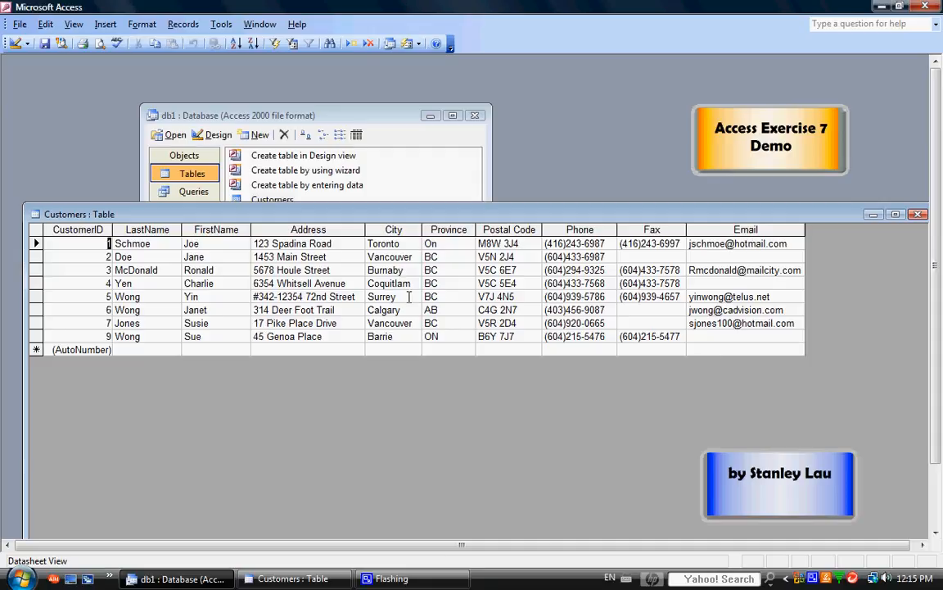
# Close the Customers table, open the existing Customers form to view its fields, and close the form.
pyautogui.click(917, 215)
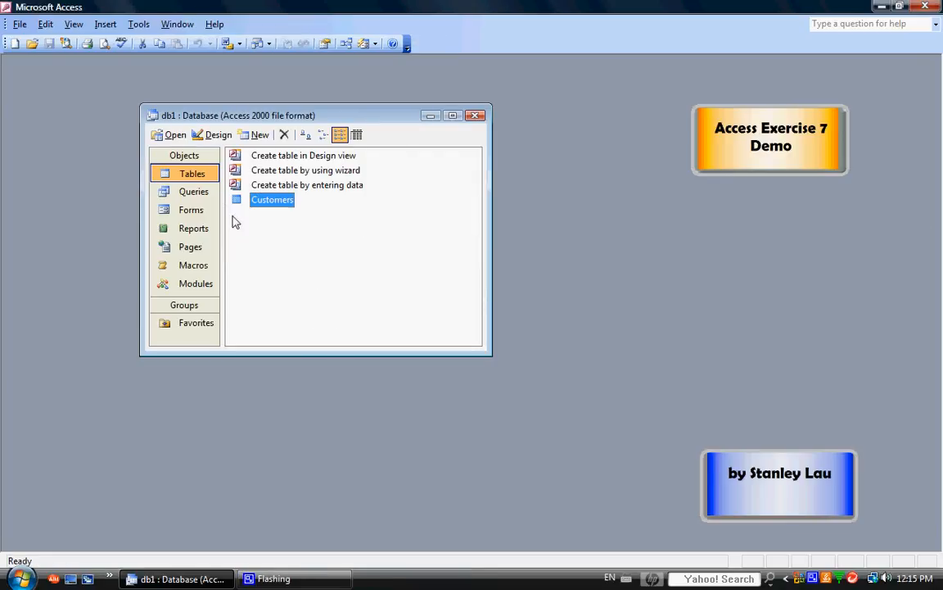
pyautogui.click(190, 209)
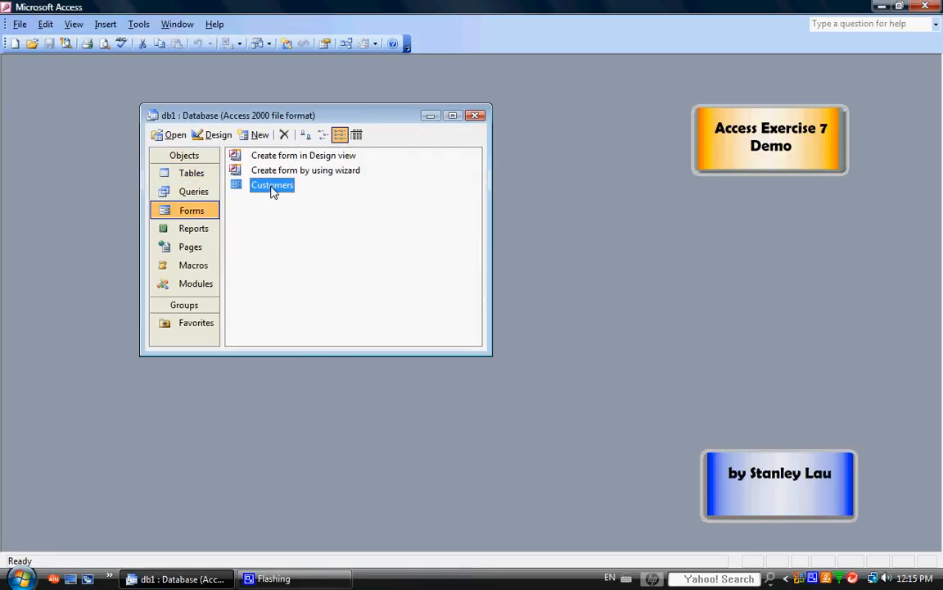
pyautogui.click(173, 135)
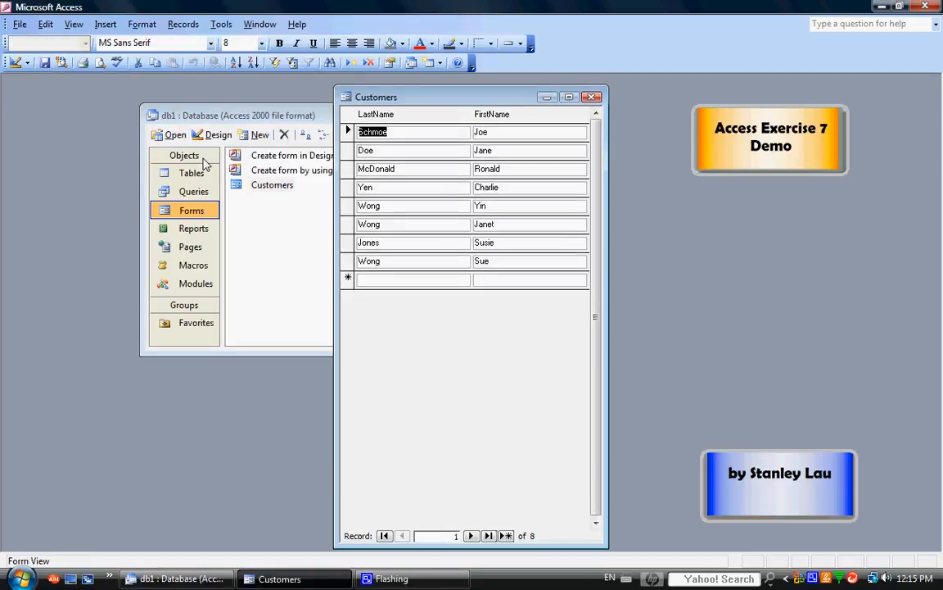
pyautogui.moveTo(440, 98); pyautogui.dragTo(456, 159)
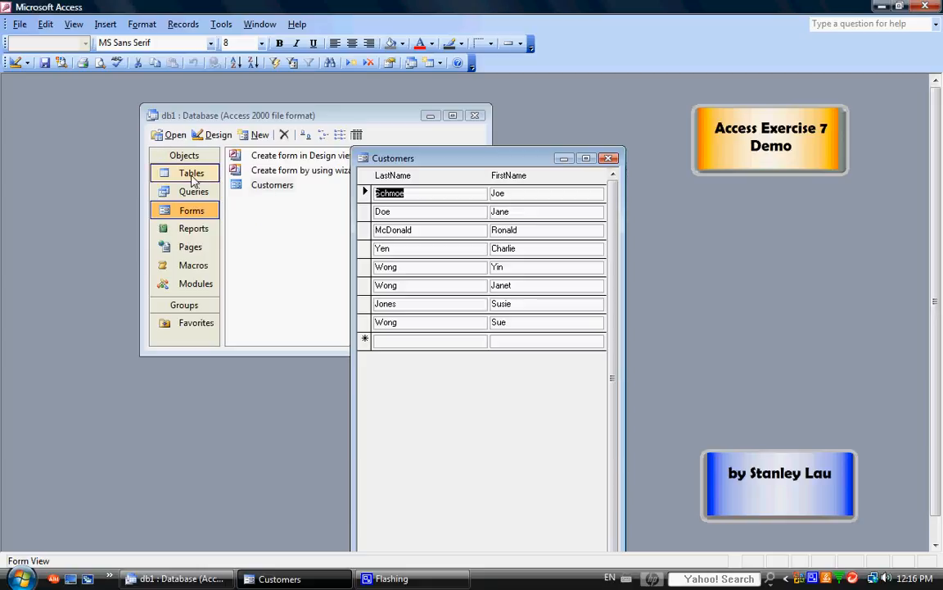
pyautogui.click(610, 161)
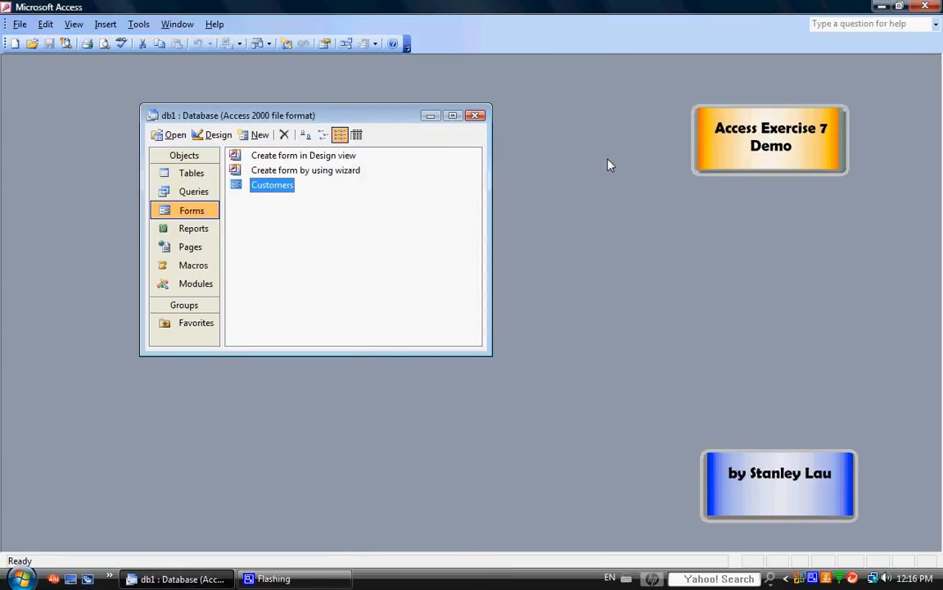
pyautogui.rightClick(274, 188)
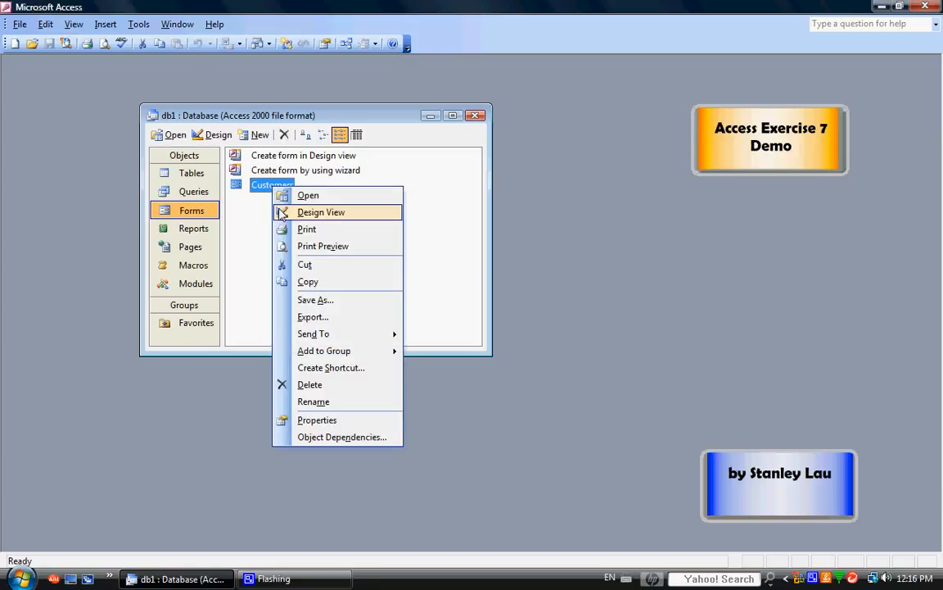
pyautogui.click(340, 391)
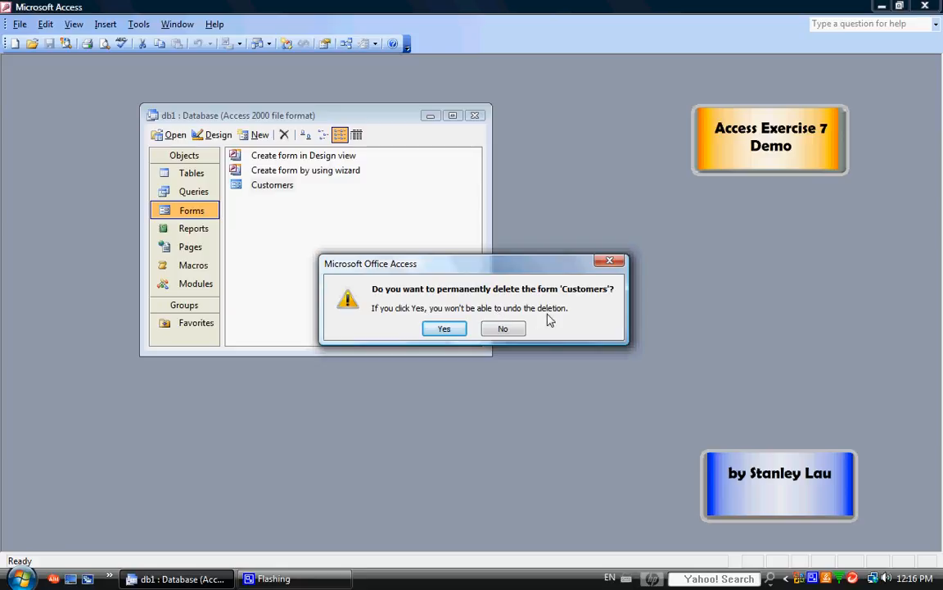
pyautogui.click(609, 262)
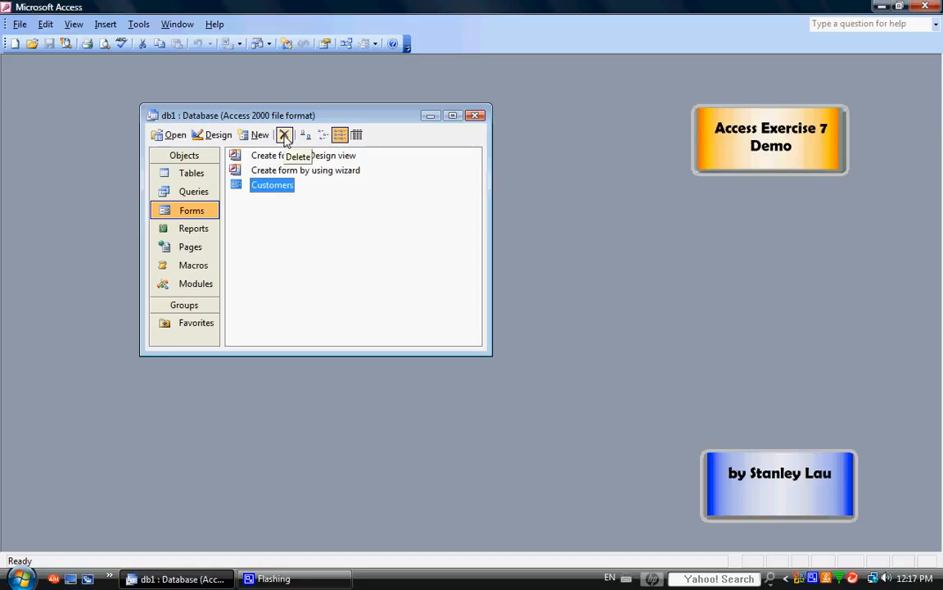
# Permanently delete the existing Customers form from the database.
pyautogui.click(284, 136)
pyautogui.moveTo(447, 267); pyautogui.dragTo(415, 262)
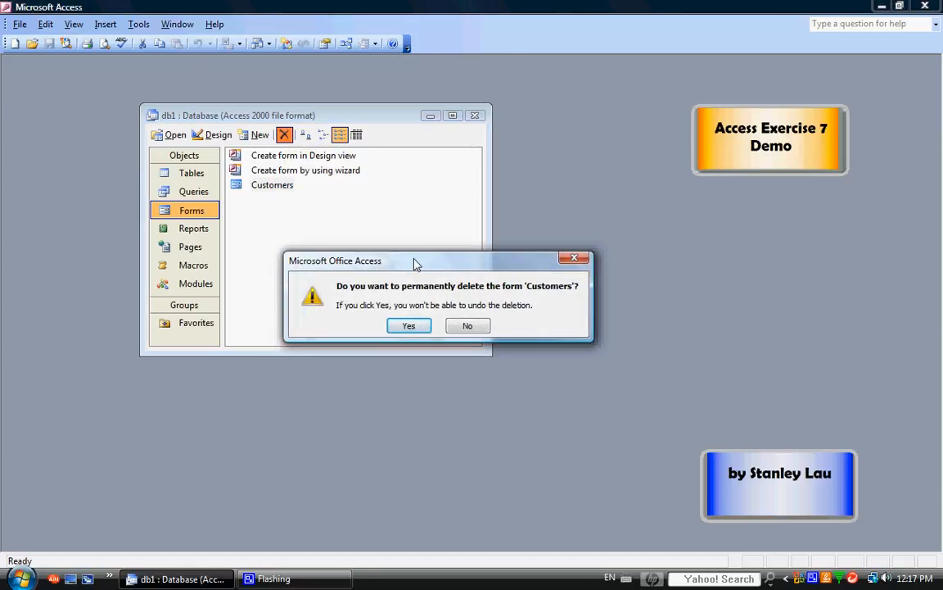
pyautogui.click(410, 326)
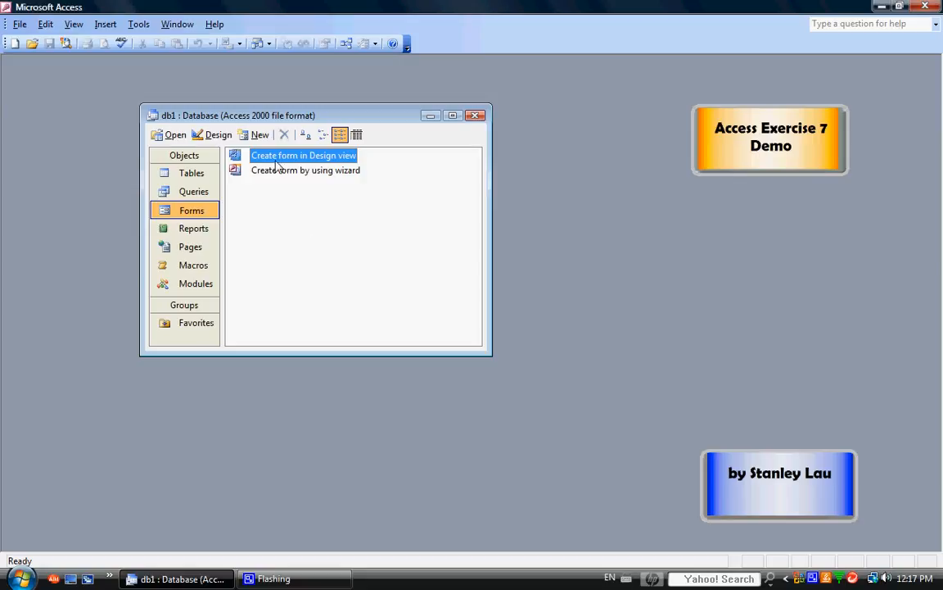
# Start a new form with the Form Wizard and base it on the Customers table.
pyautogui.click(259, 137)
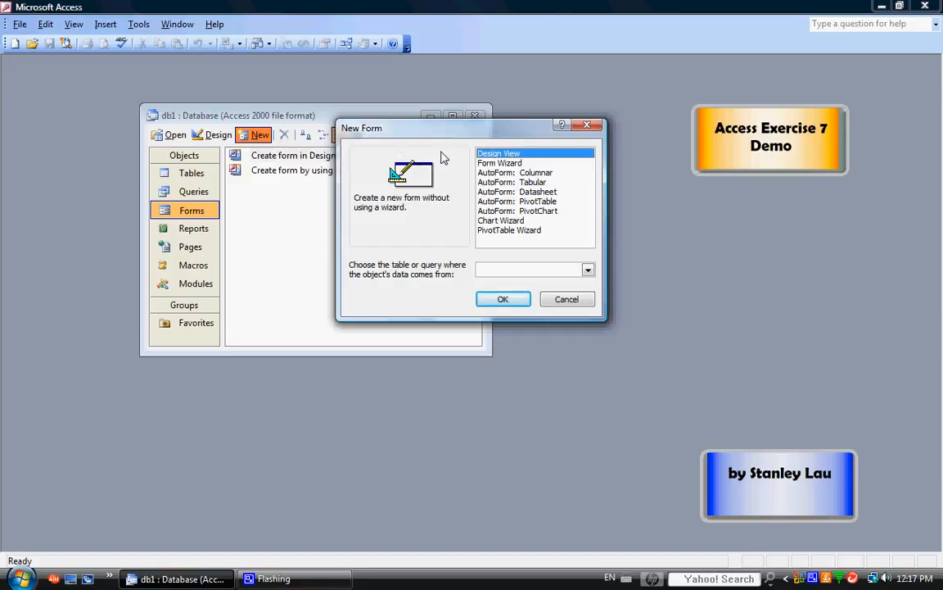
pyautogui.click(500, 163)
pyautogui.click(503, 300)
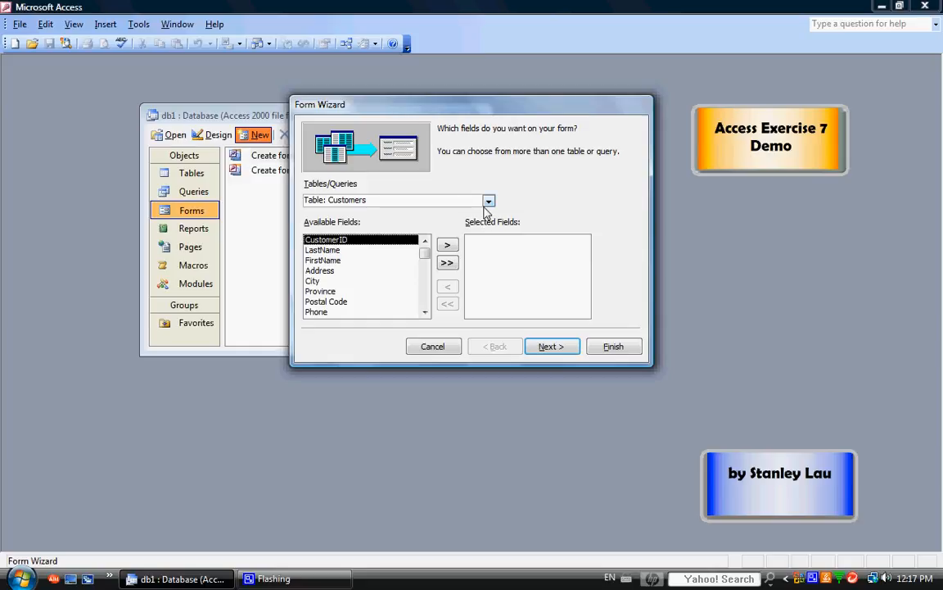
pyautogui.click(488, 201)
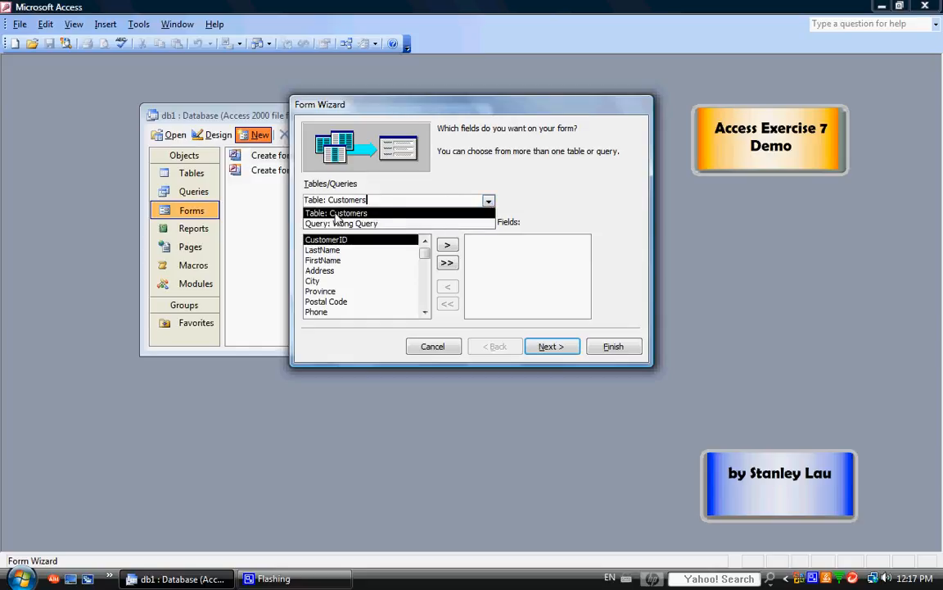
pyautogui.click(310, 213)
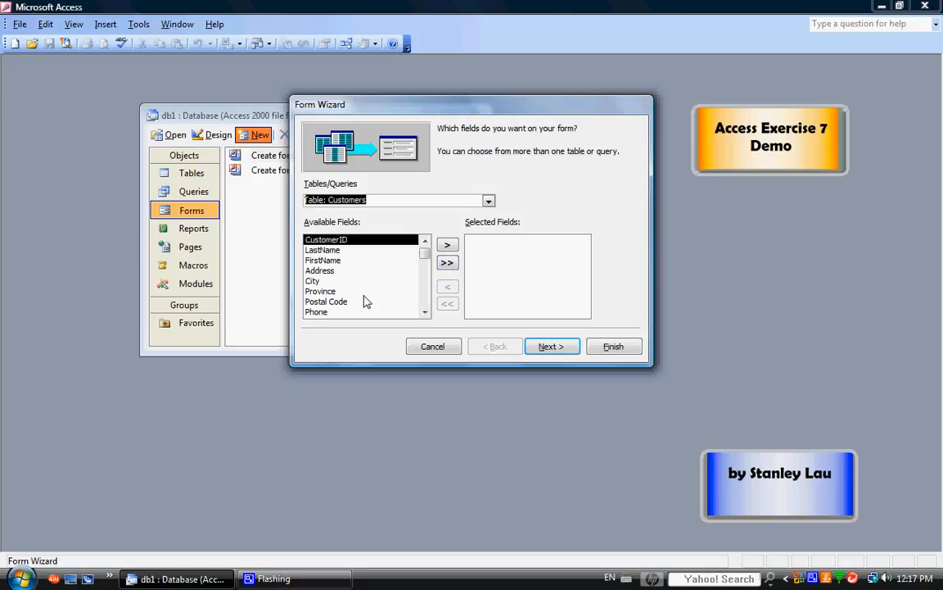
# Include every Customers field on the form except CustomerID and continue to the layout choices.
pyautogui.click(447, 264)
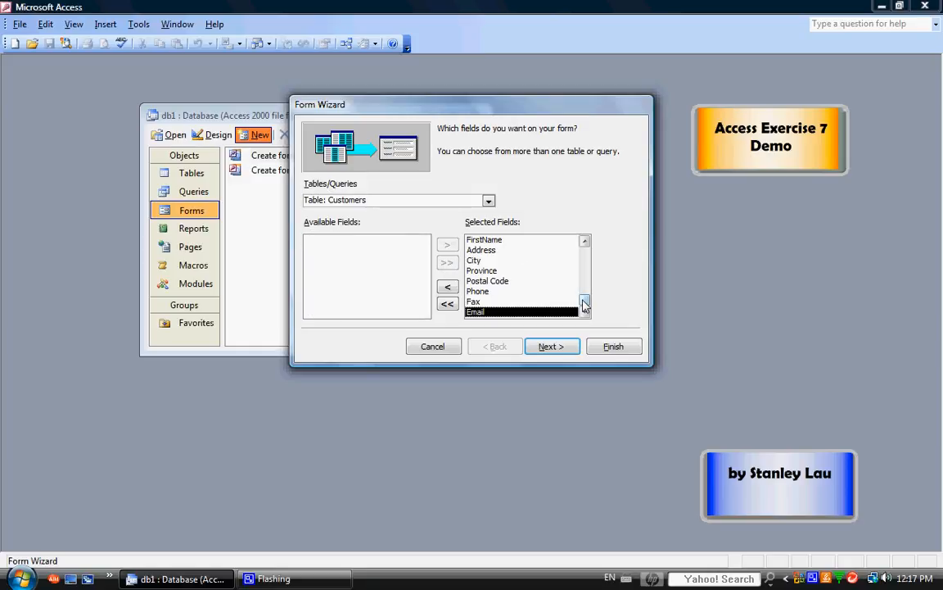
pyautogui.moveTo(584, 301); pyautogui.dragTo(586, 257)
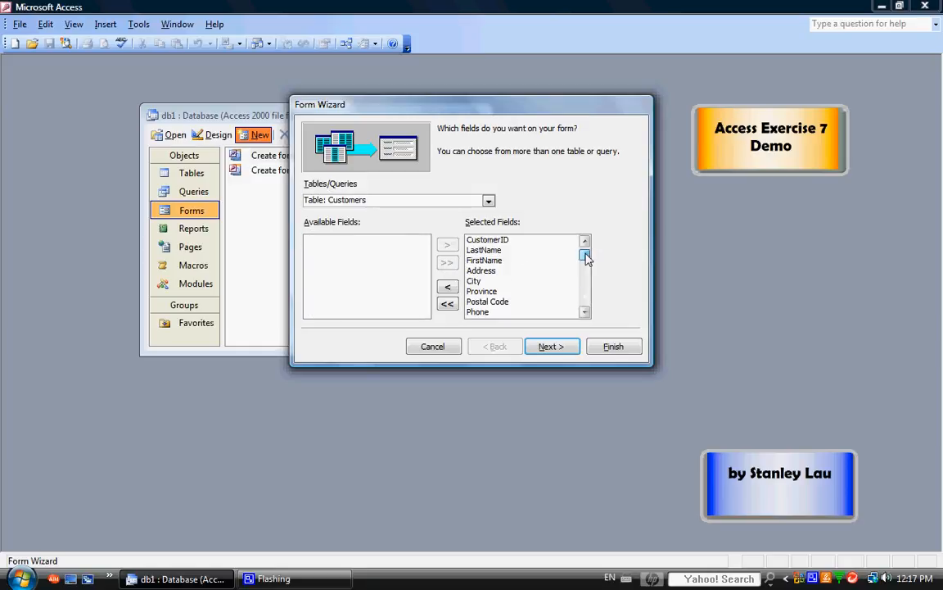
pyautogui.click(502, 240)
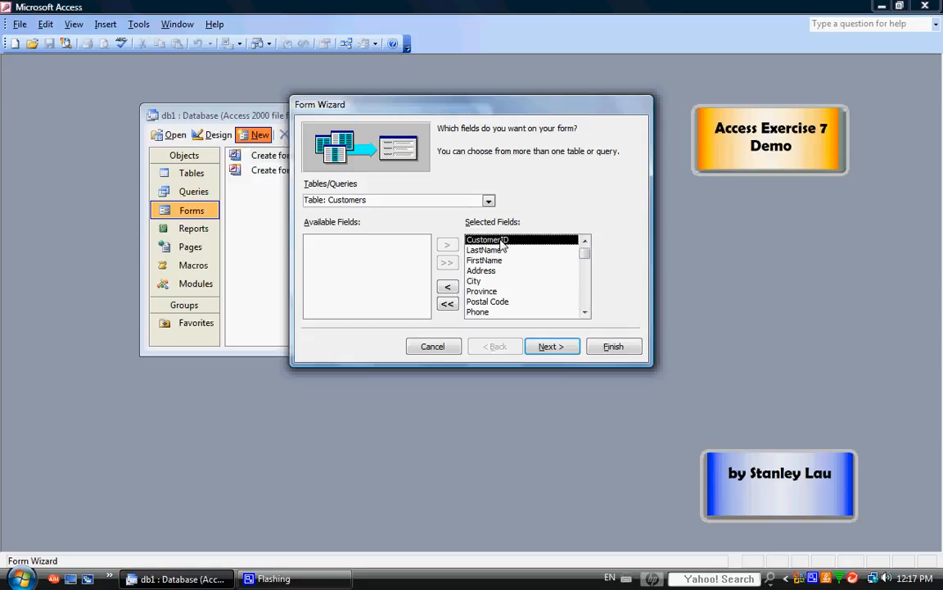
pyautogui.click(450, 290)
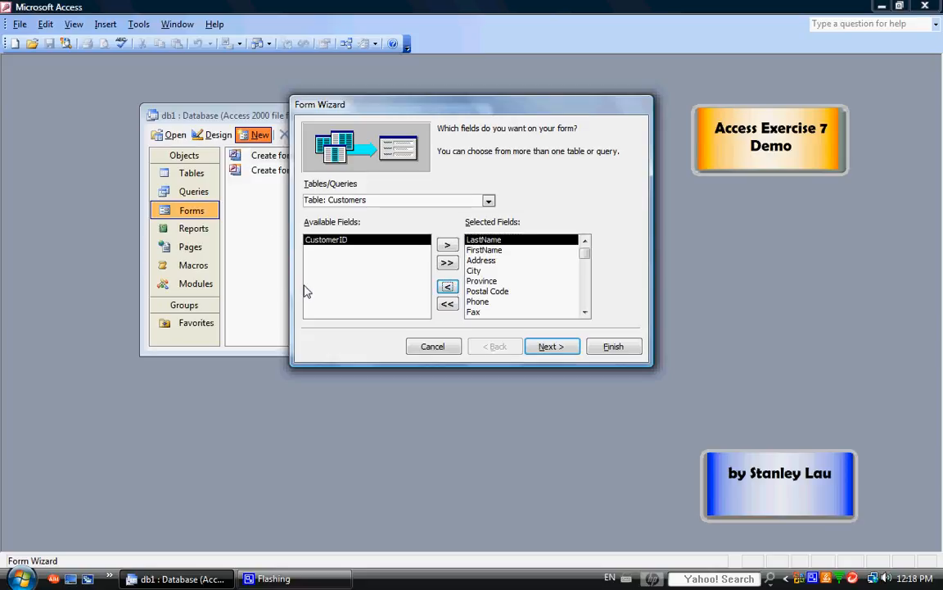
pyautogui.click(587, 255)
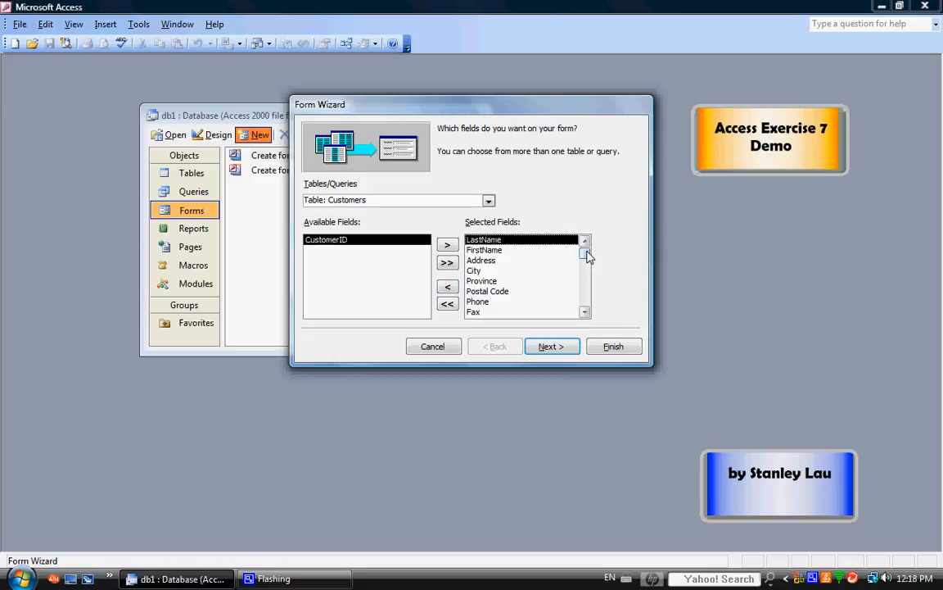
pyautogui.moveTo(587, 254)
pyautogui.mouseDown()
pyautogui.moveTo(585, 284)
pyautogui.moveTo(586, 253)
pyautogui.mouseUp()
pyautogui.click(549, 347)
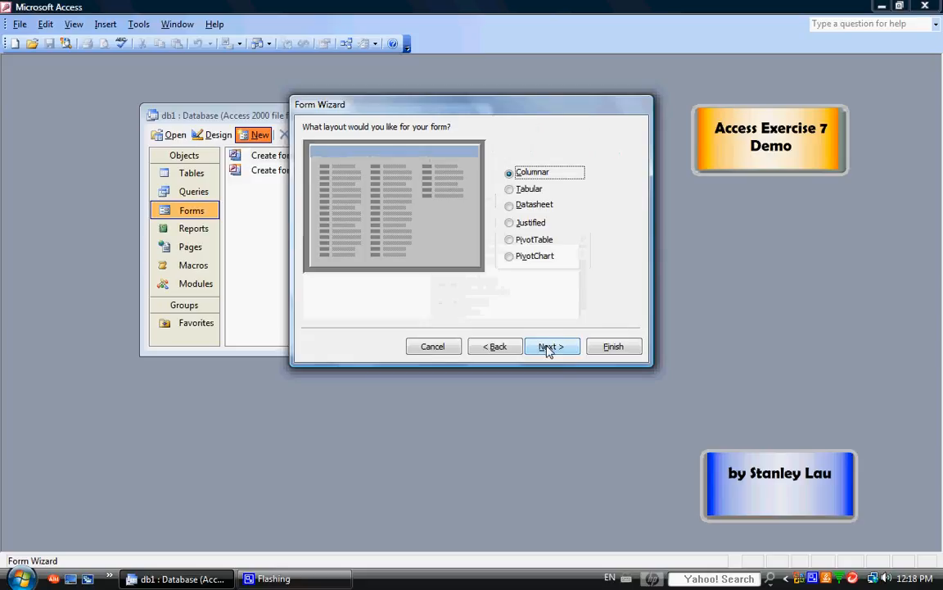
# Compare the form layout previews, choose the Justified layout, and continue to the style choices.
pyautogui.click(528, 188)
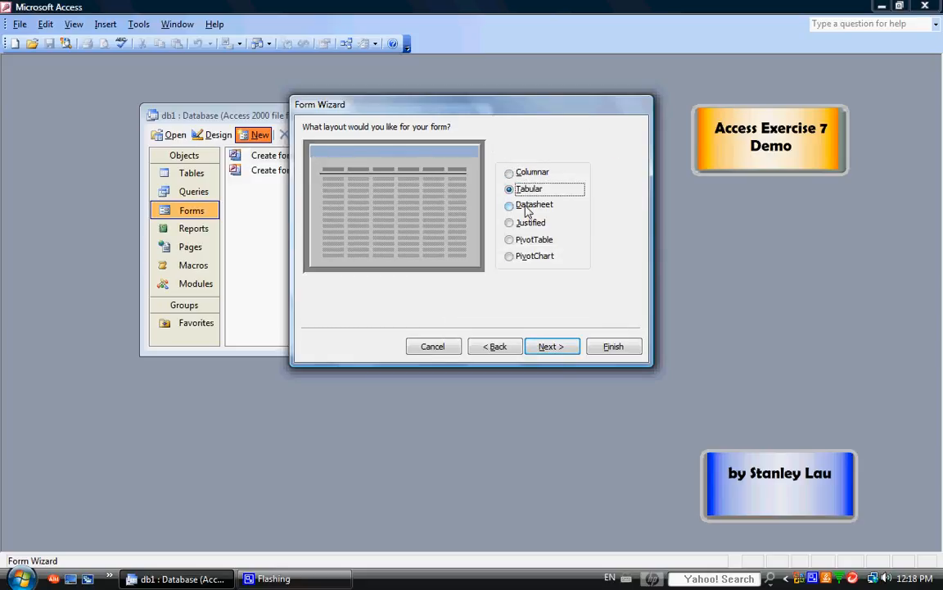
pyautogui.click(527, 205)
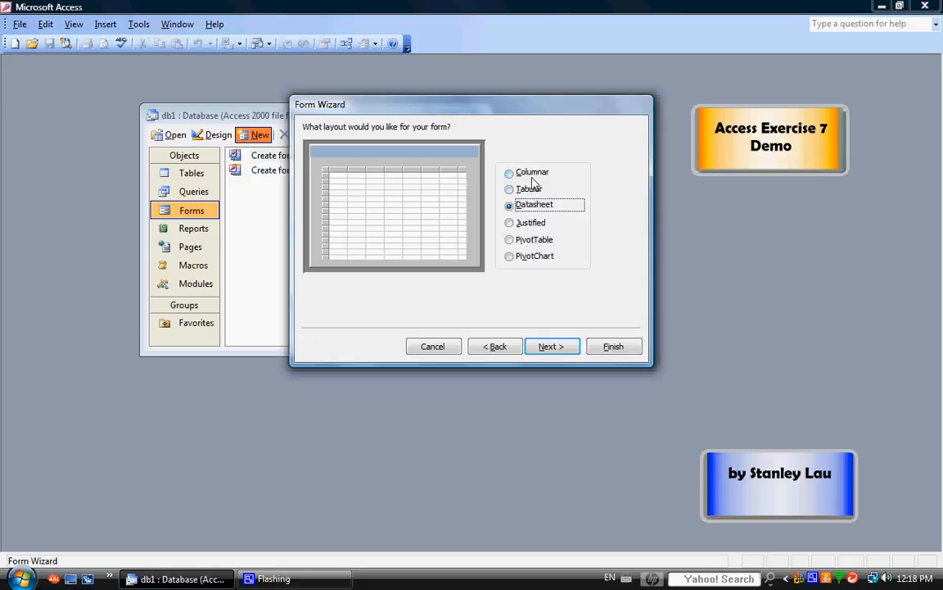
pyautogui.click(528, 223)
pyautogui.click(528, 239)
pyautogui.click(529, 255)
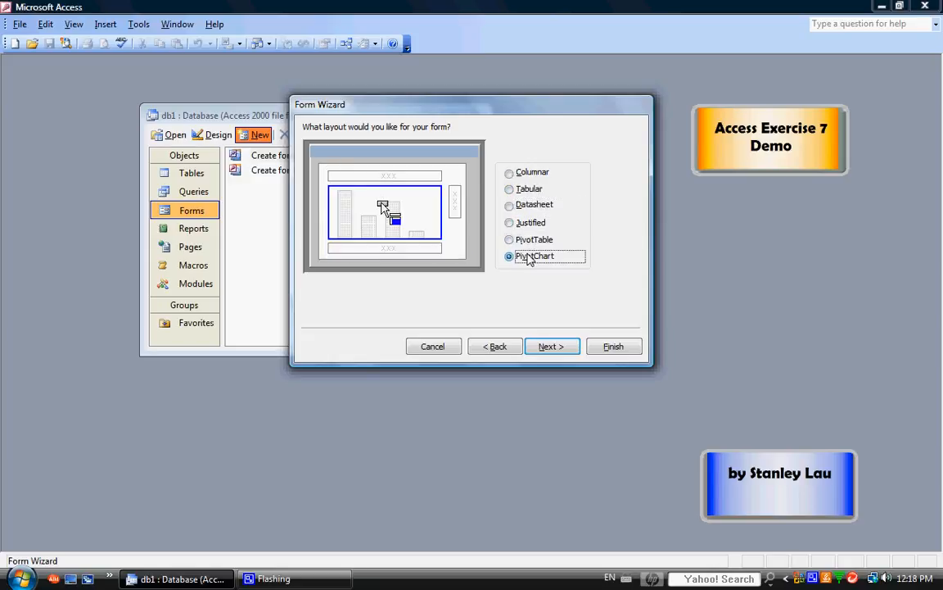
pyautogui.click(525, 172)
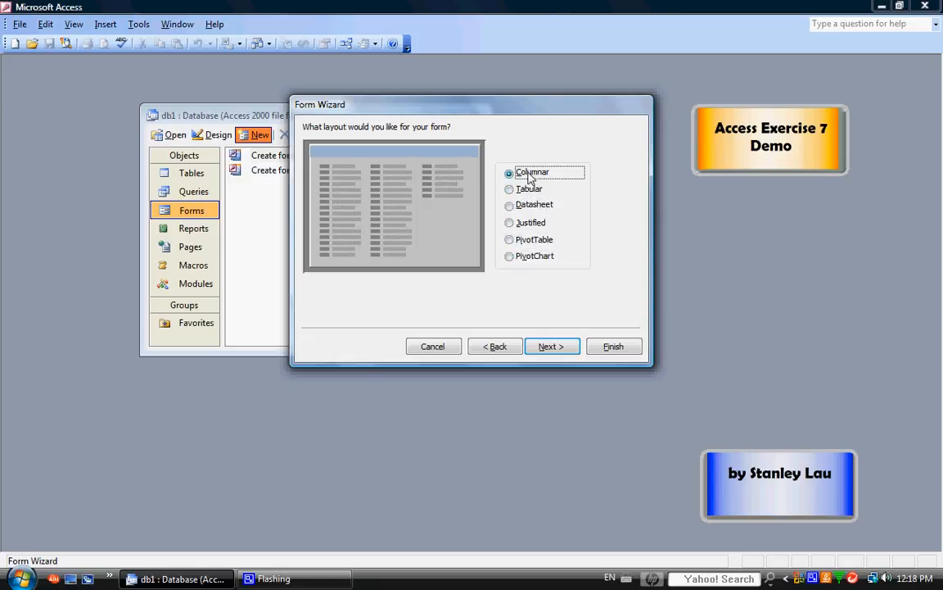
pyautogui.click(530, 190)
pyautogui.click(530, 206)
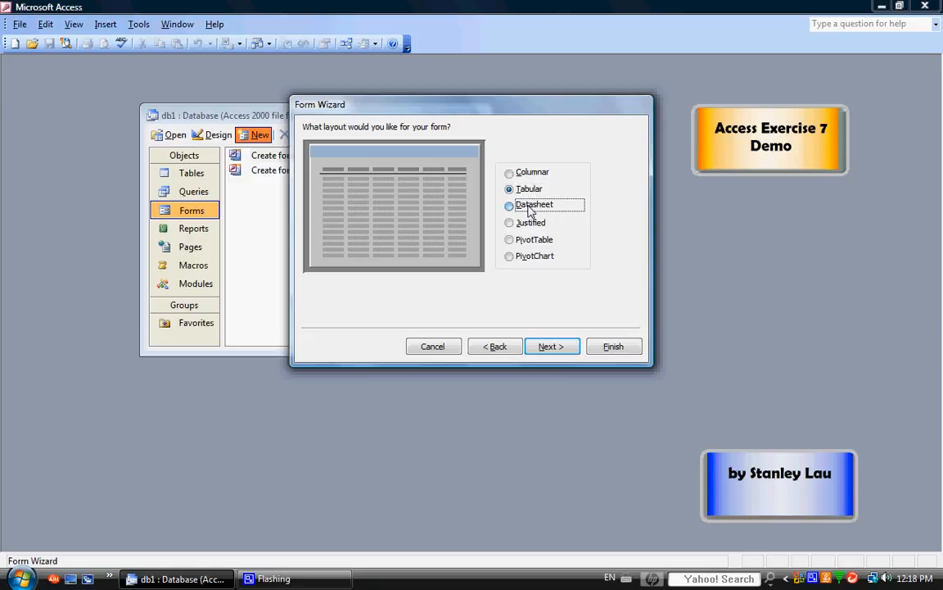
pyautogui.click(528, 223)
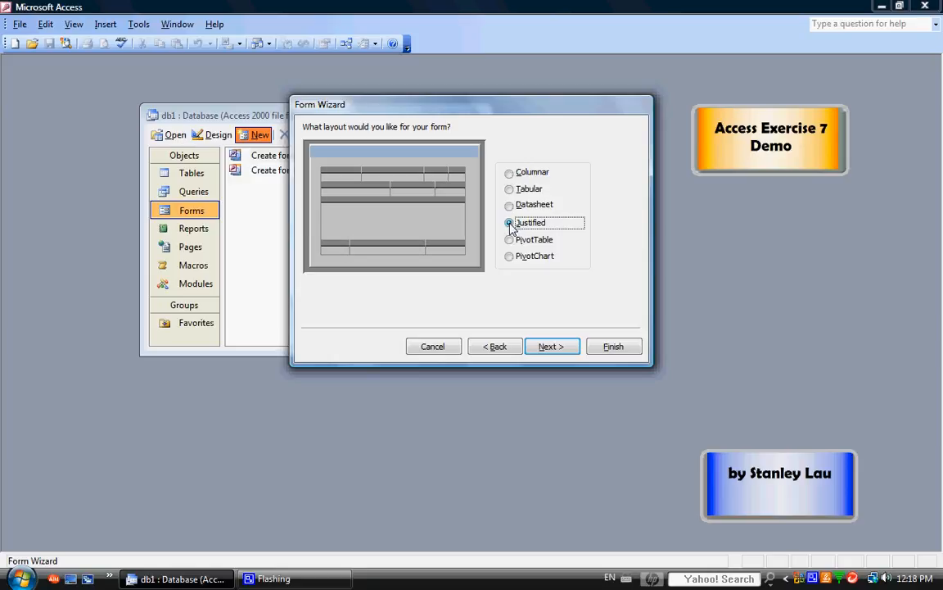
pyautogui.click(549, 346)
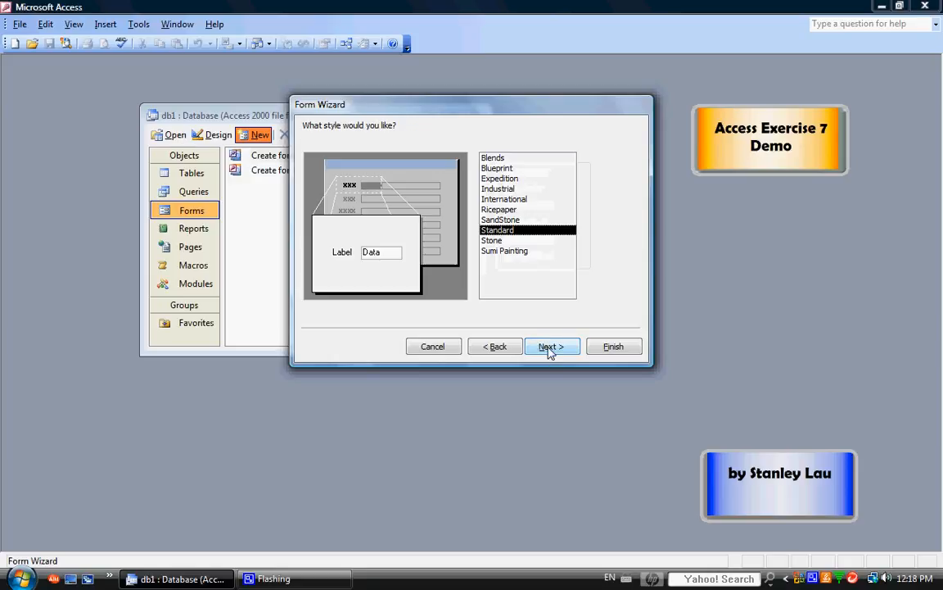
# Preview the available form styles, from Blends through Sumi Painting, to compare their looks.
pyautogui.click(499, 158)
pyautogui.click(501, 167)
pyautogui.click(503, 179)
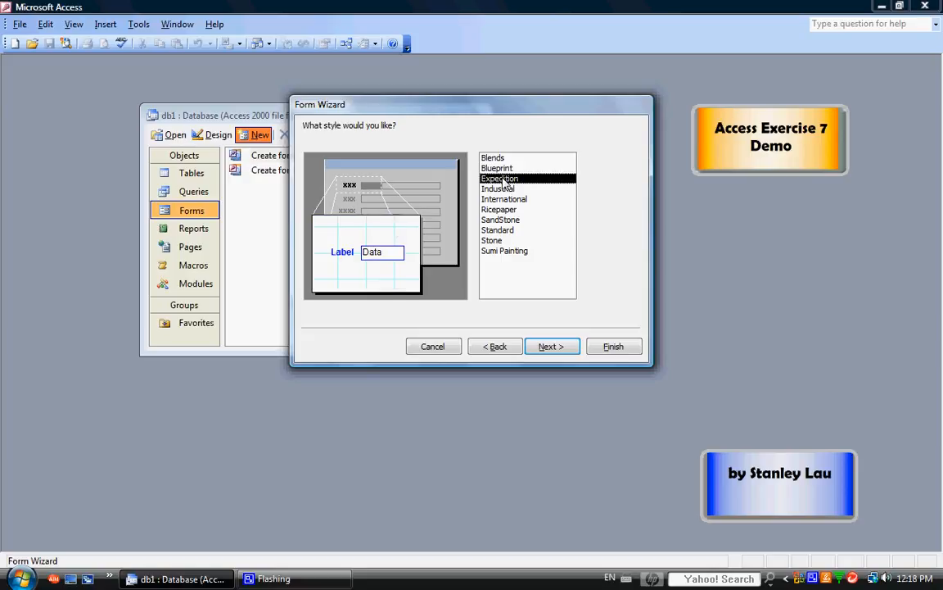
pyautogui.click(501, 188)
pyautogui.click(502, 199)
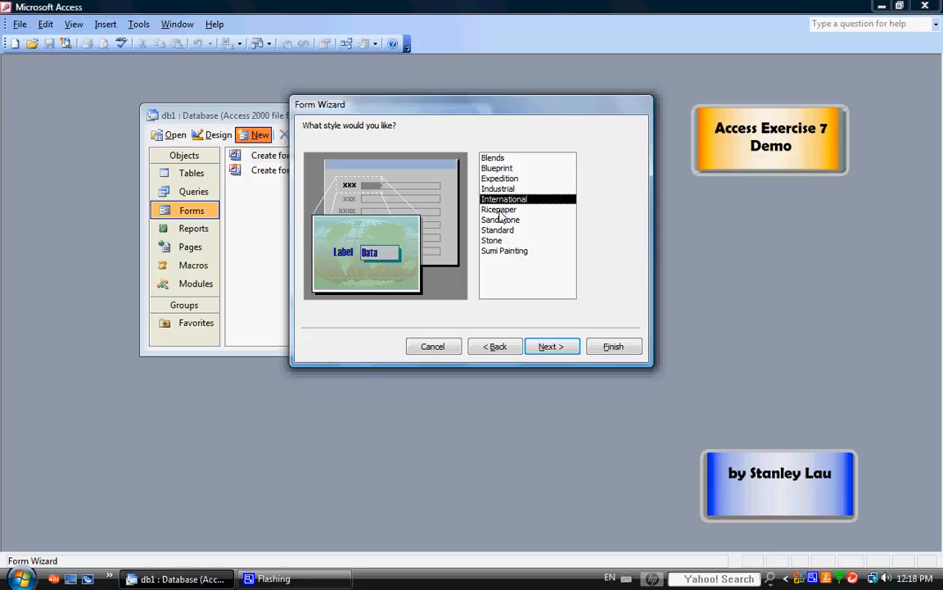
pyautogui.click(501, 209)
pyautogui.click(501, 219)
pyautogui.click(499, 230)
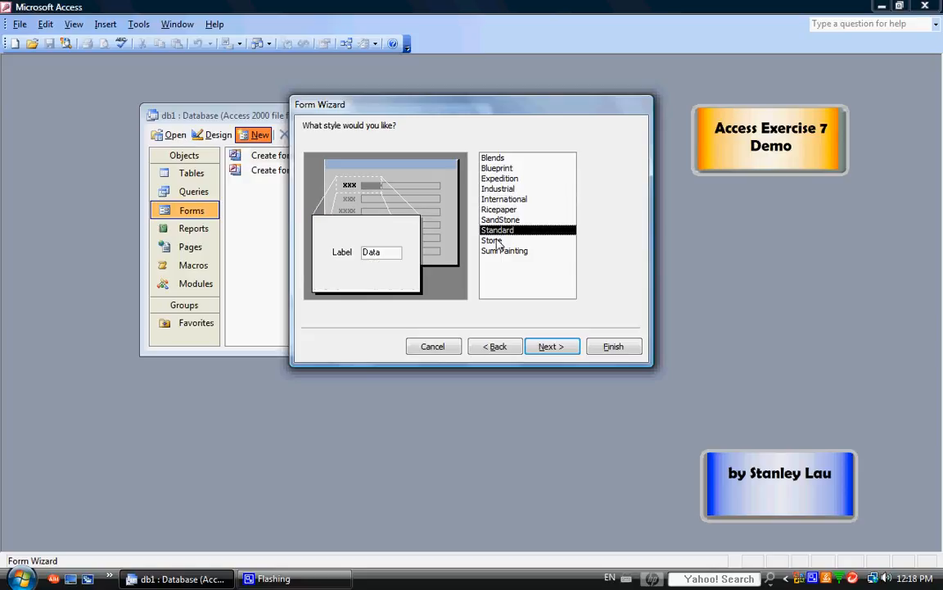
pyautogui.click(498, 240)
pyautogui.click(500, 252)
pyautogui.click(498, 159)
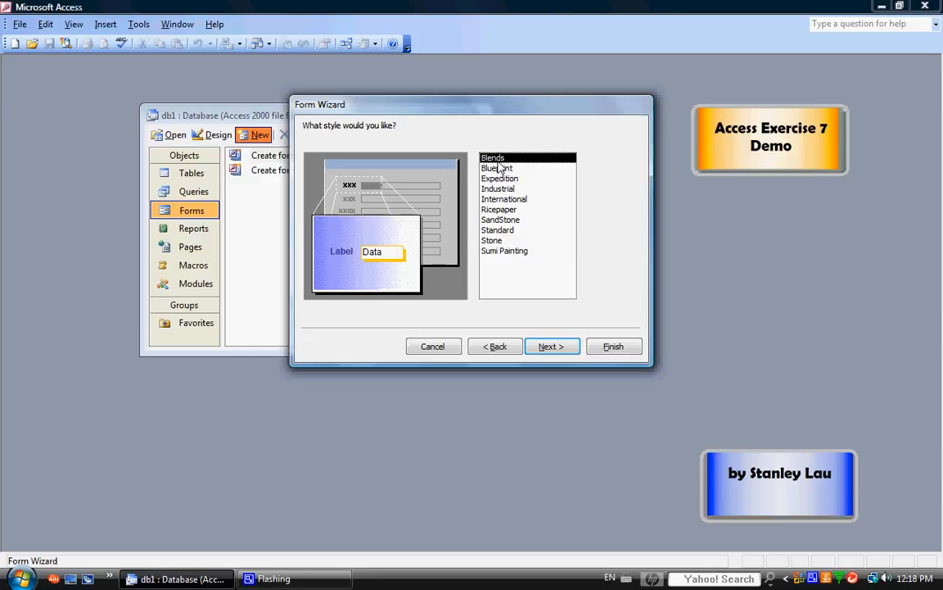
pyautogui.click(498, 168)
pyautogui.click(500, 179)
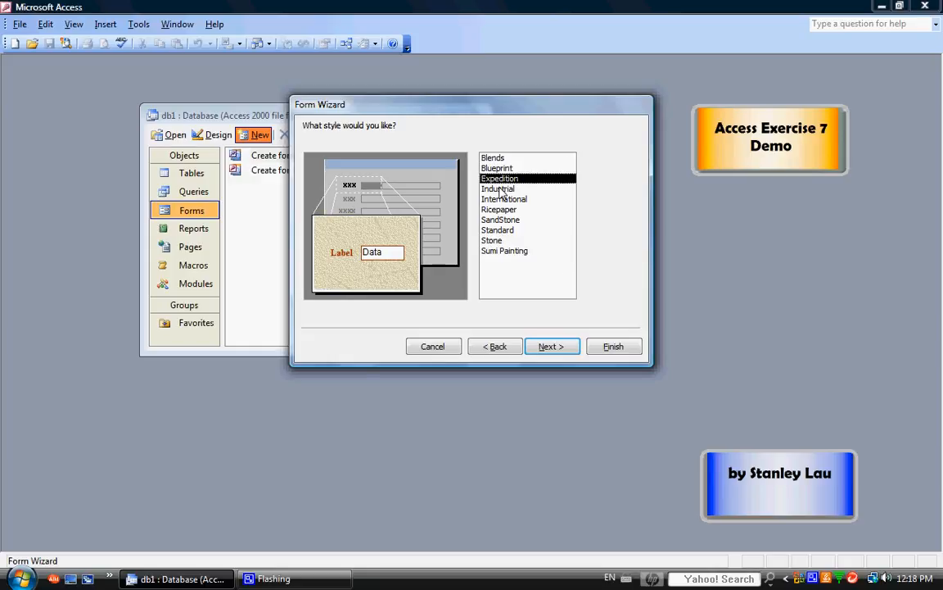
pyautogui.click(501, 190)
pyautogui.click(500, 199)
pyautogui.click(501, 210)
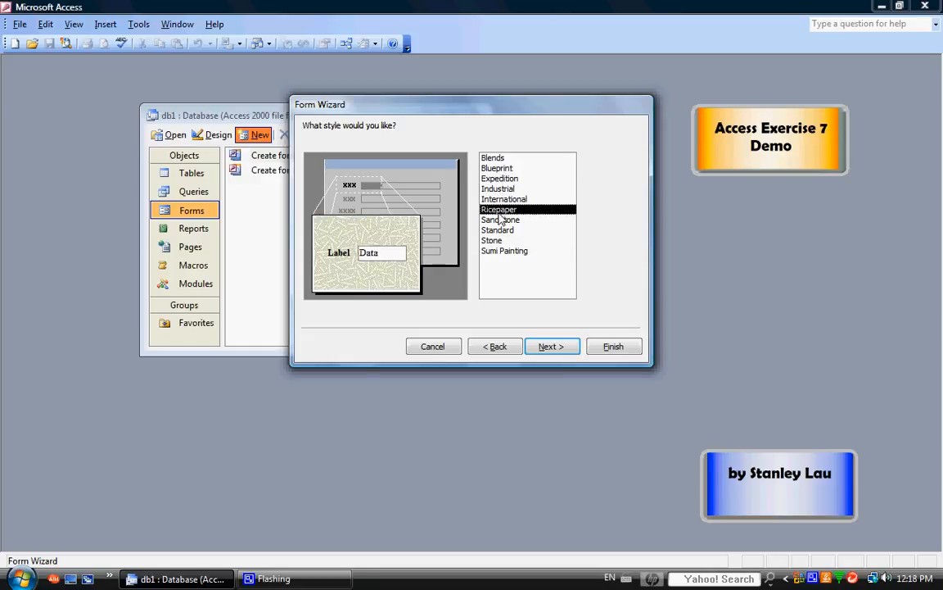
pyautogui.click(500, 219)
pyautogui.click(497, 230)
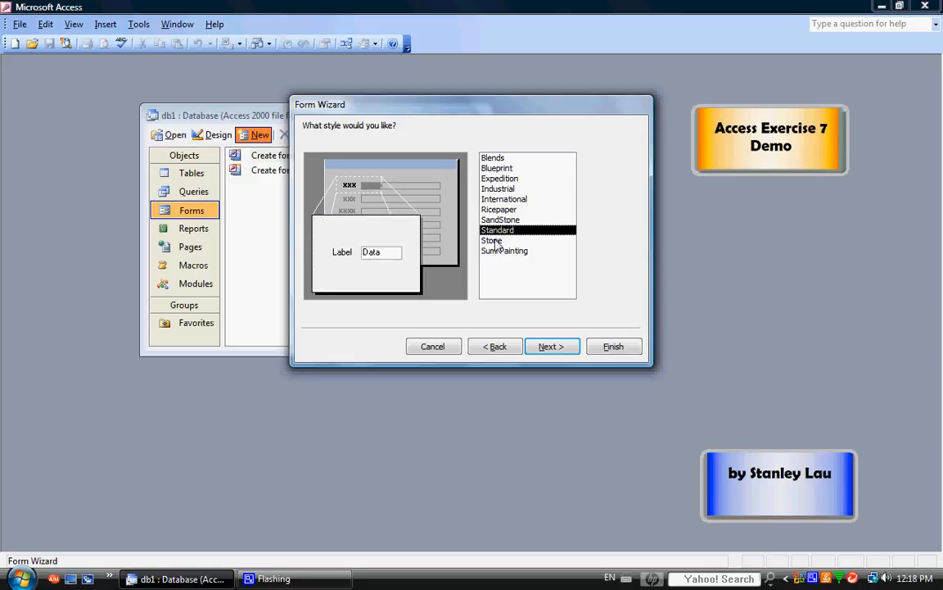
pyautogui.click(494, 241)
pyautogui.click(499, 250)
pyautogui.click(496, 158)
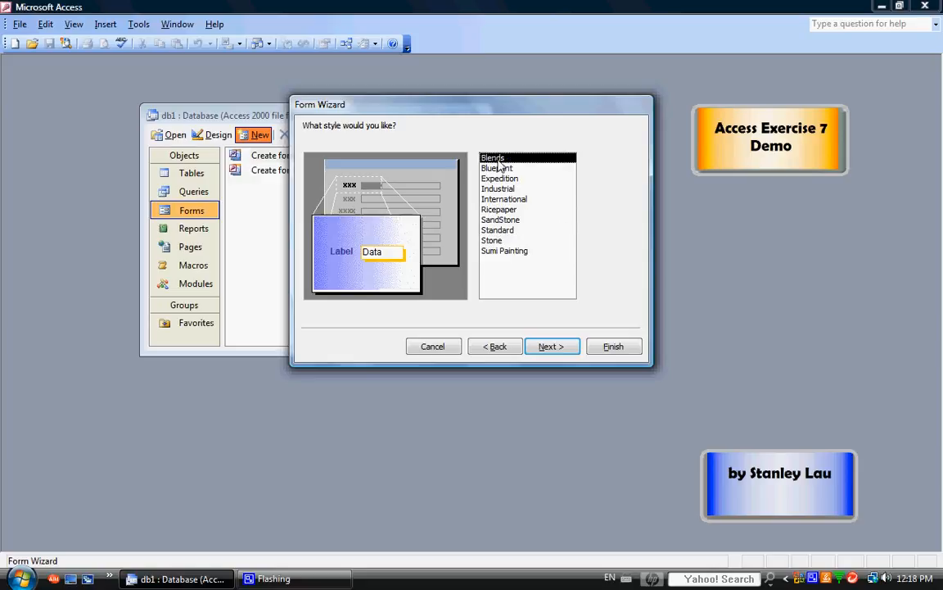
pyautogui.click(499, 167)
pyautogui.click(499, 179)
pyautogui.click(501, 189)
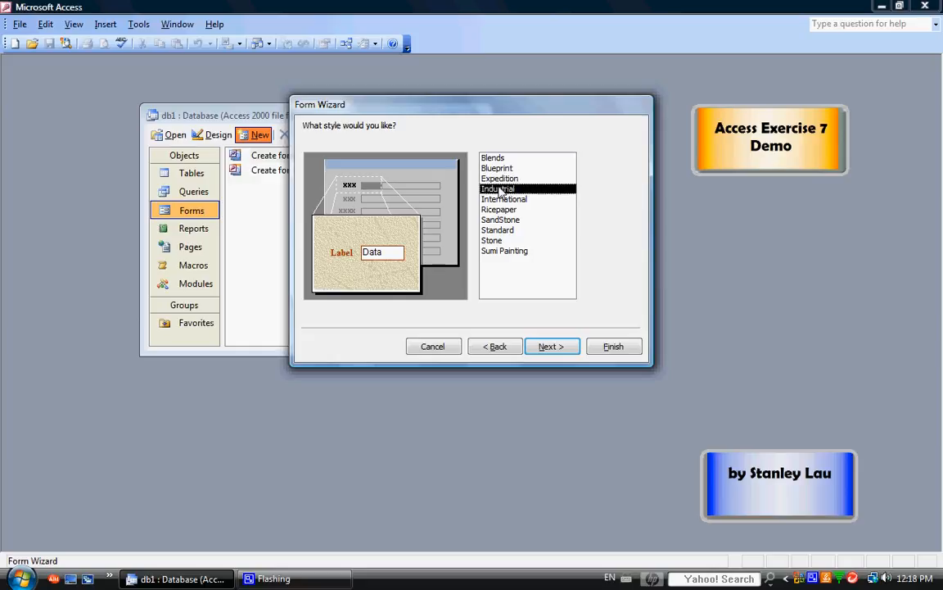
pyautogui.click(502, 200)
pyautogui.click(502, 210)
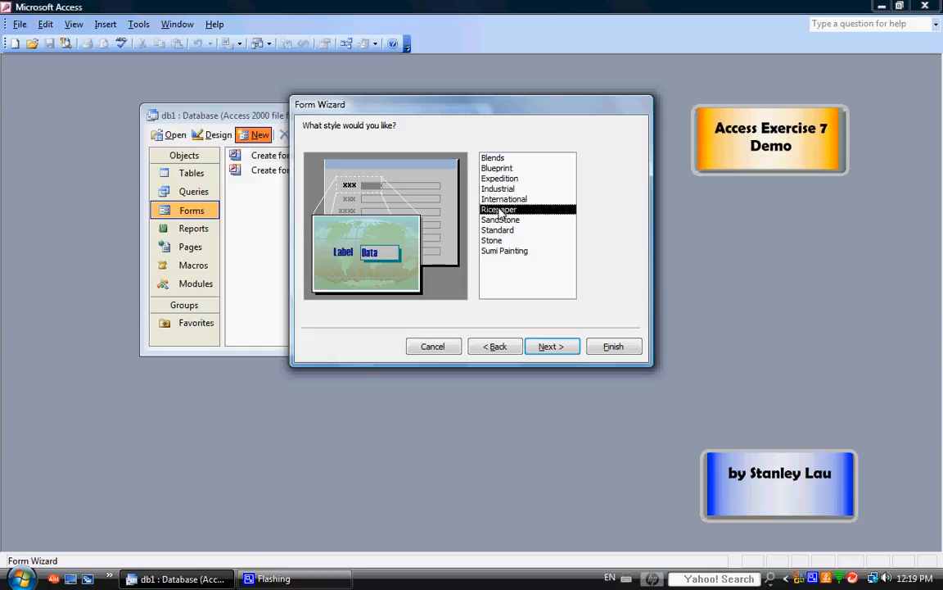
pyautogui.click(502, 217)
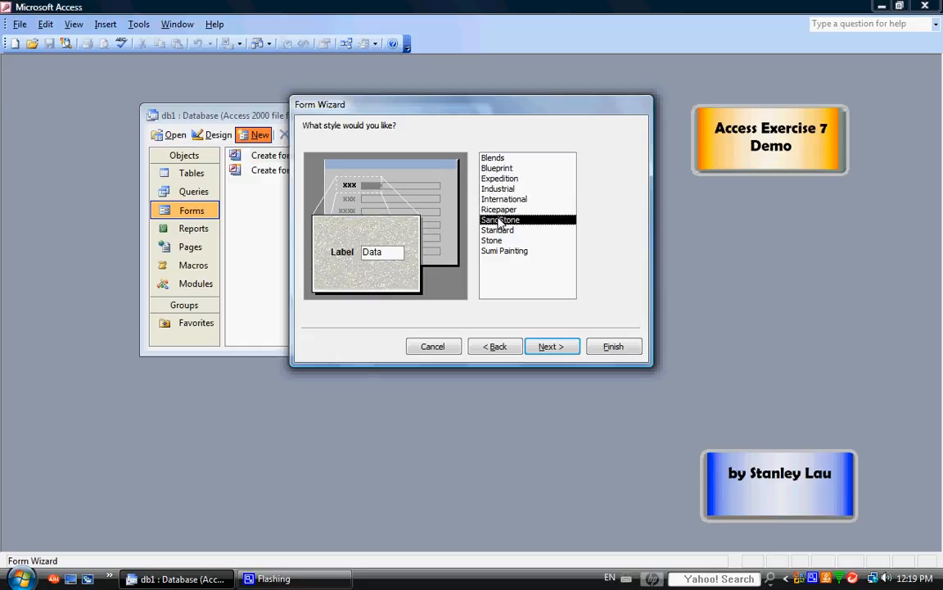
# Create the form in the International style and move its window clear of the database object list.
pyautogui.click(501, 202)
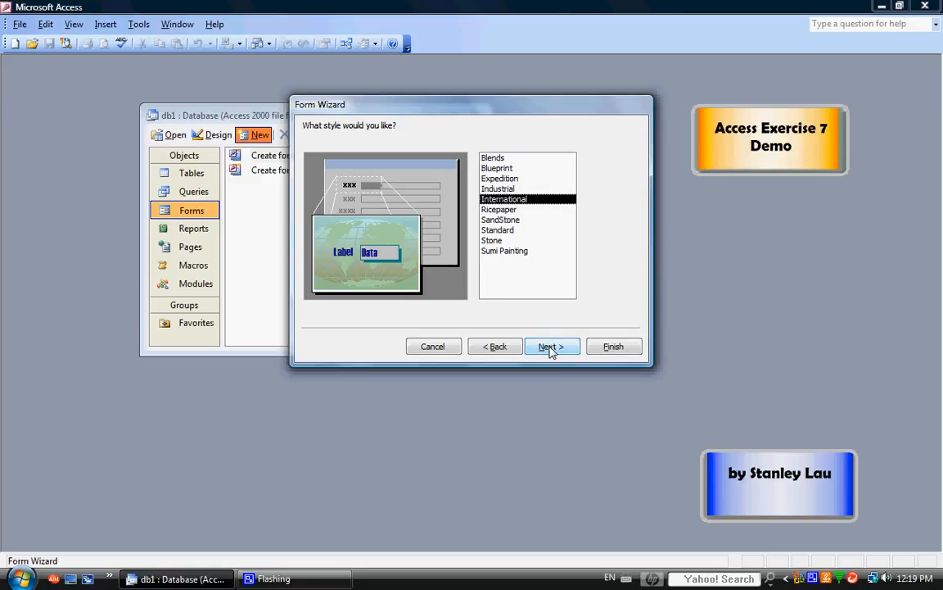
pyautogui.click(625, 347)
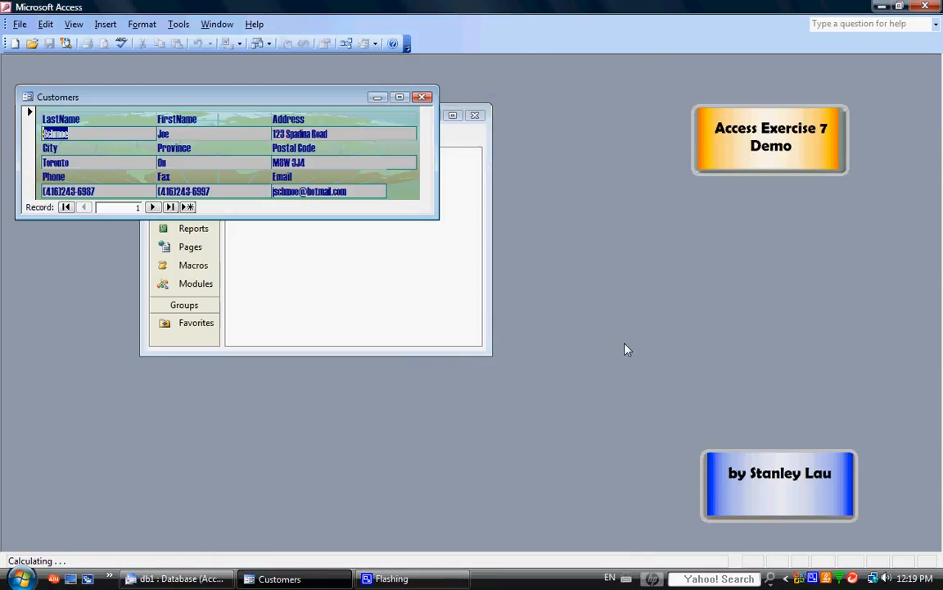
pyautogui.moveTo(277, 97); pyautogui.dragTo(547, 265)
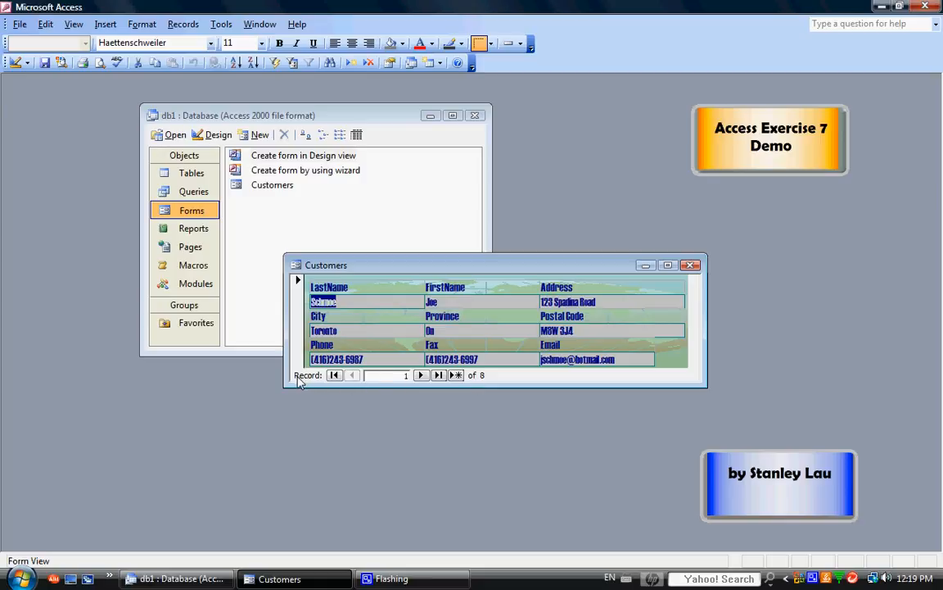
# Browse forward through the Customers form one record at a time until the blank new record.
pyautogui.click(420, 375)
pyautogui.click(420, 375)
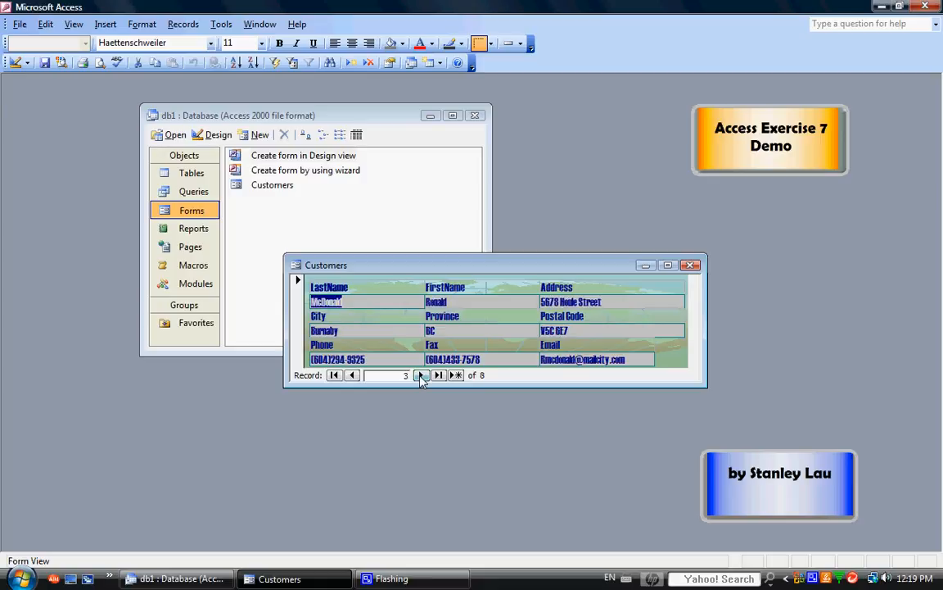
pyautogui.click(420, 375)
pyautogui.click(420, 375)
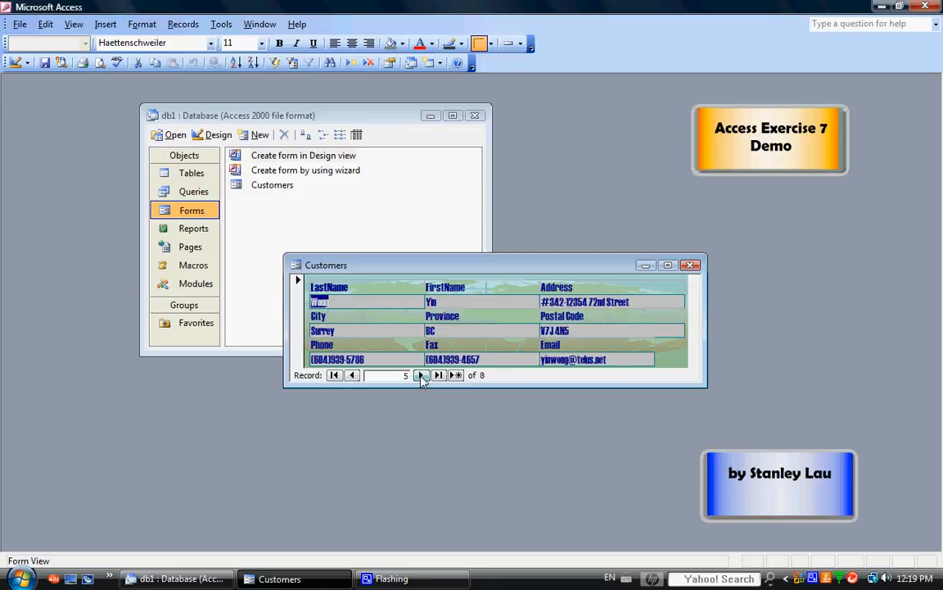
pyautogui.click(420, 375)
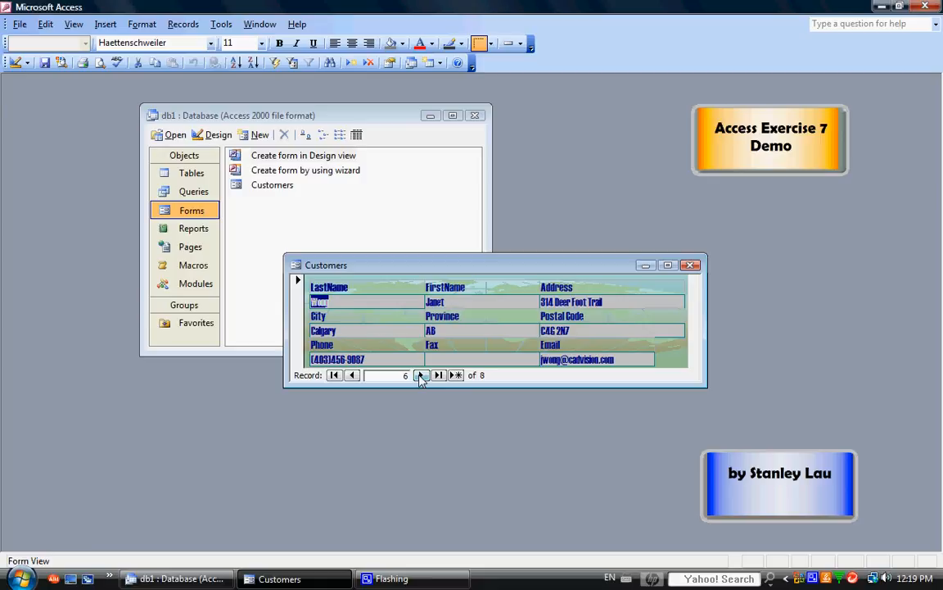
pyautogui.click(420, 375)
pyautogui.click(420, 375)
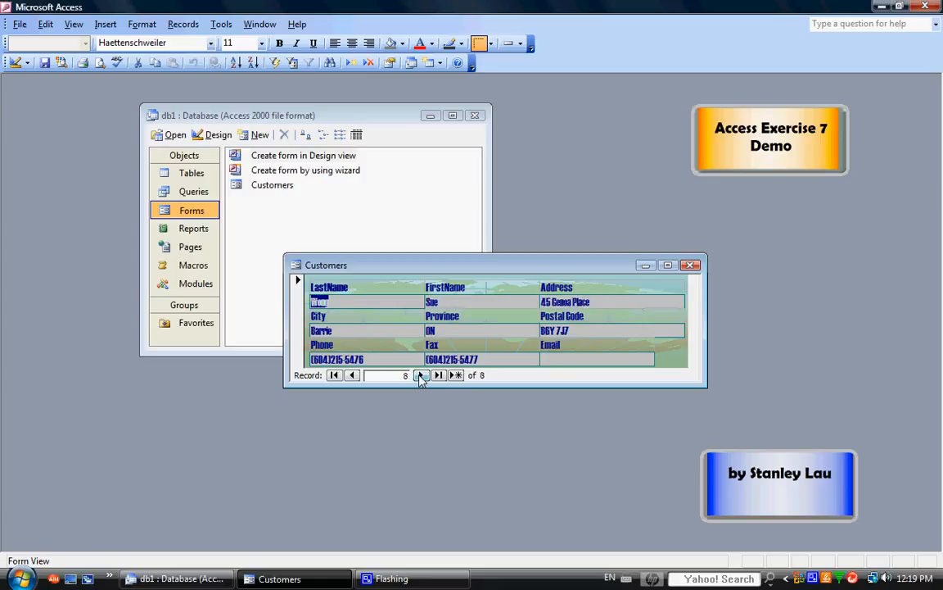
pyautogui.click(420, 375)
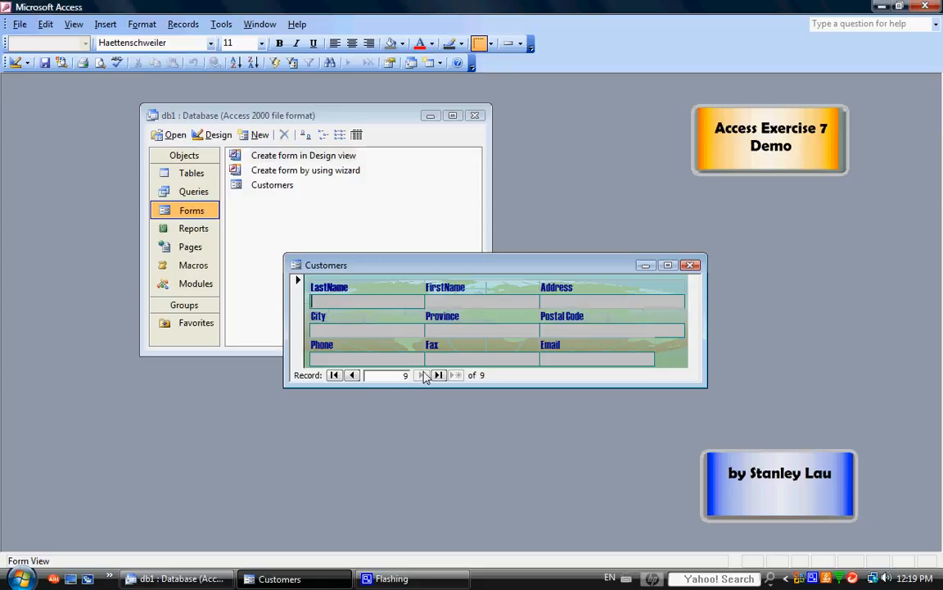
# Browse back one record at a time to the first customer, and jump to the last record and back to the first.
pyautogui.click(352, 375)
pyautogui.click(352, 375)
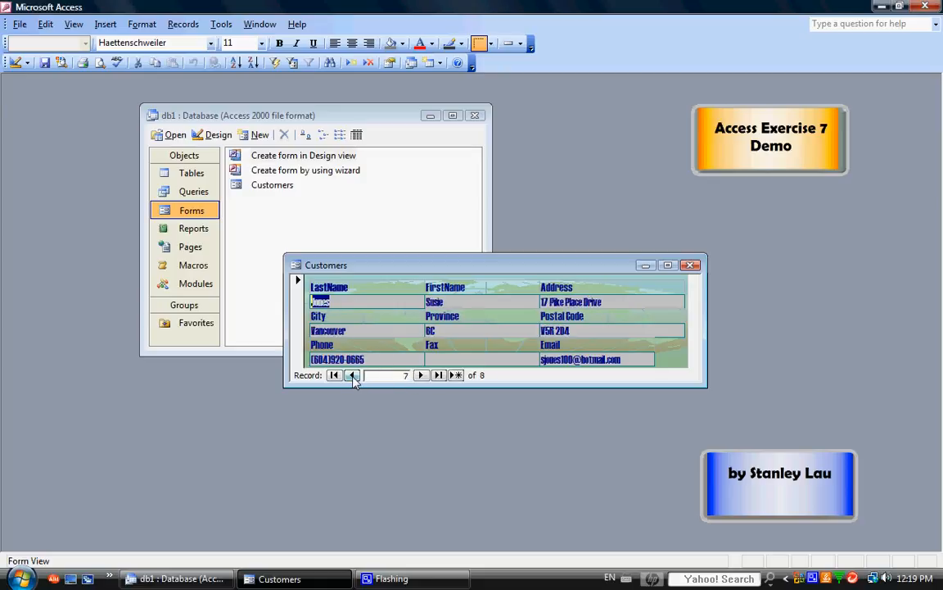
pyautogui.click(352, 375)
pyautogui.click(352, 375)
pyautogui.click(352, 375)
pyautogui.click(352, 375)
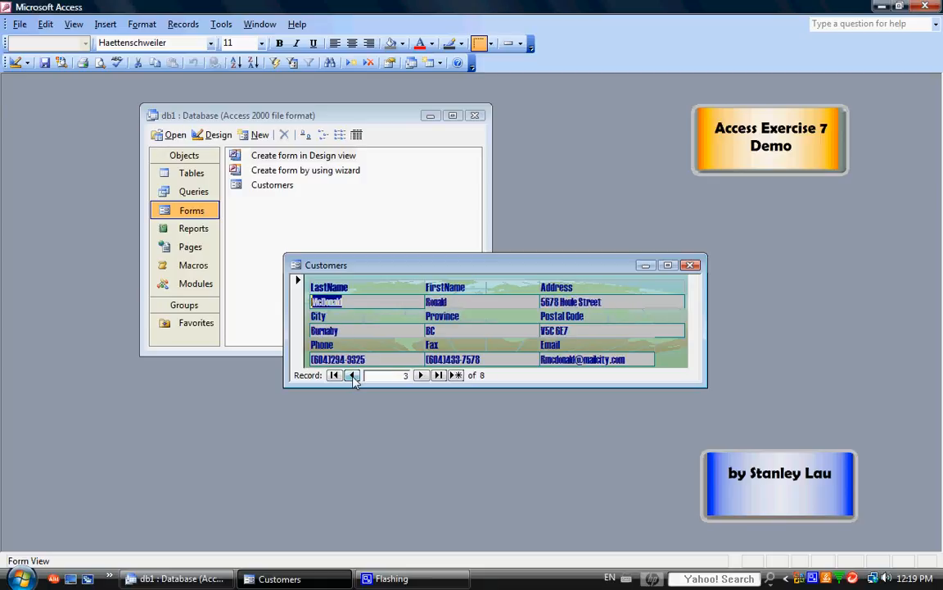
pyautogui.click(352, 375)
pyautogui.click(352, 375)
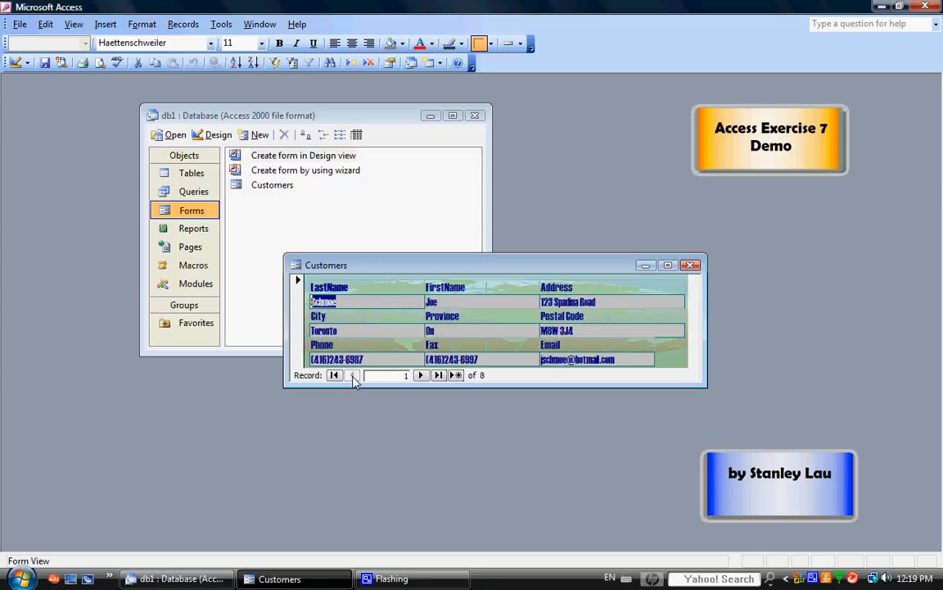
pyautogui.click(438, 375)
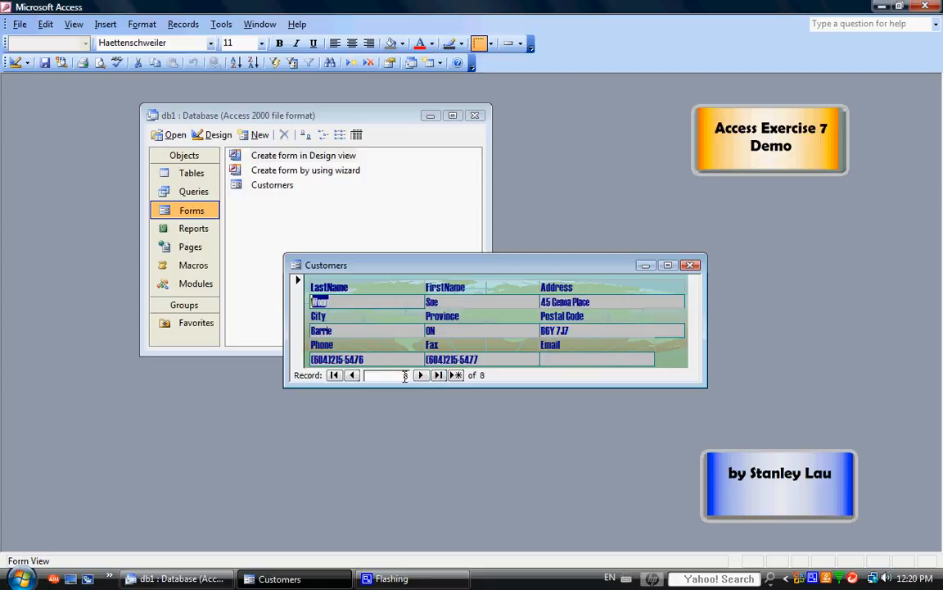
pyautogui.click(334, 375)
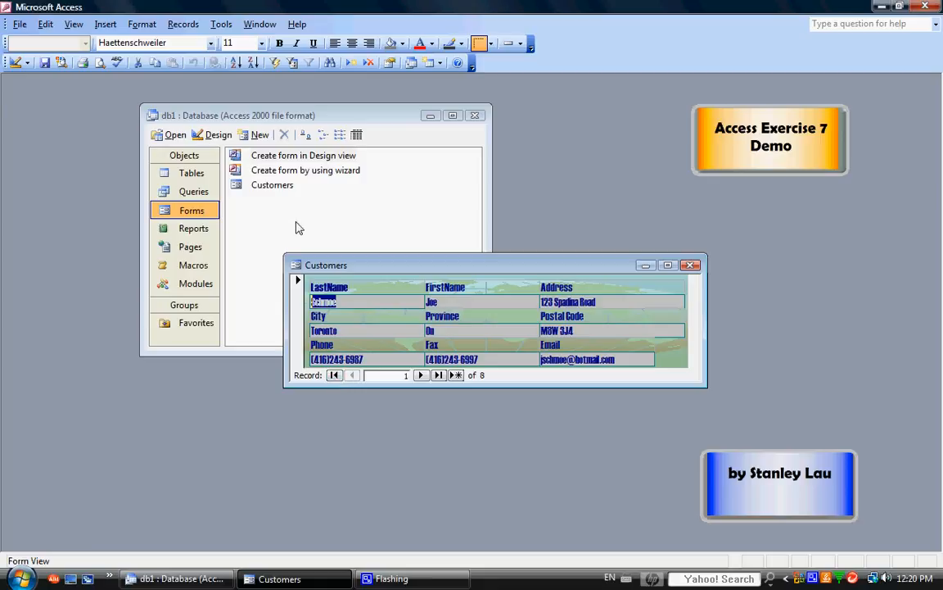
# Save the new Customers form and close it.
pyautogui.click(23, 29)
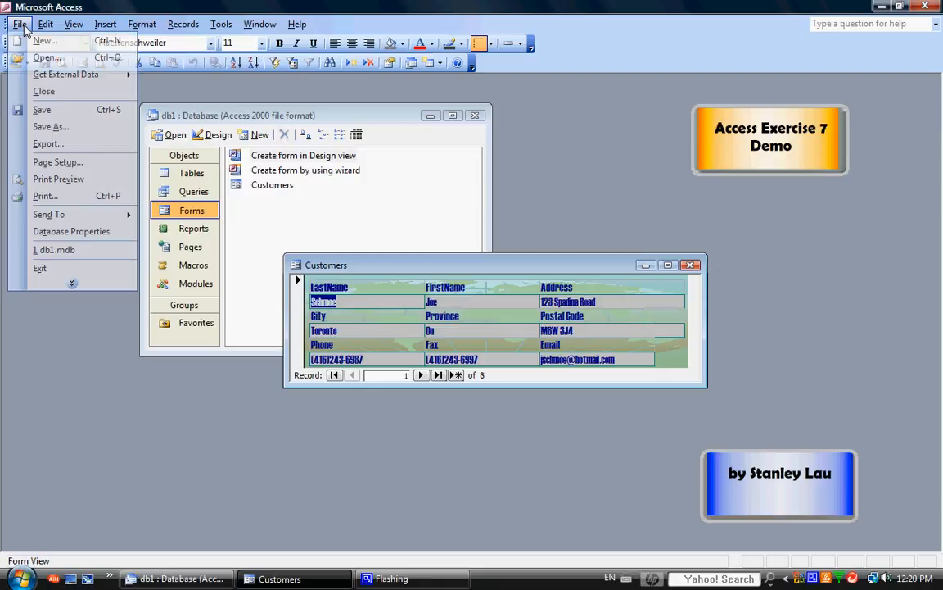
pyautogui.click(34, 113)
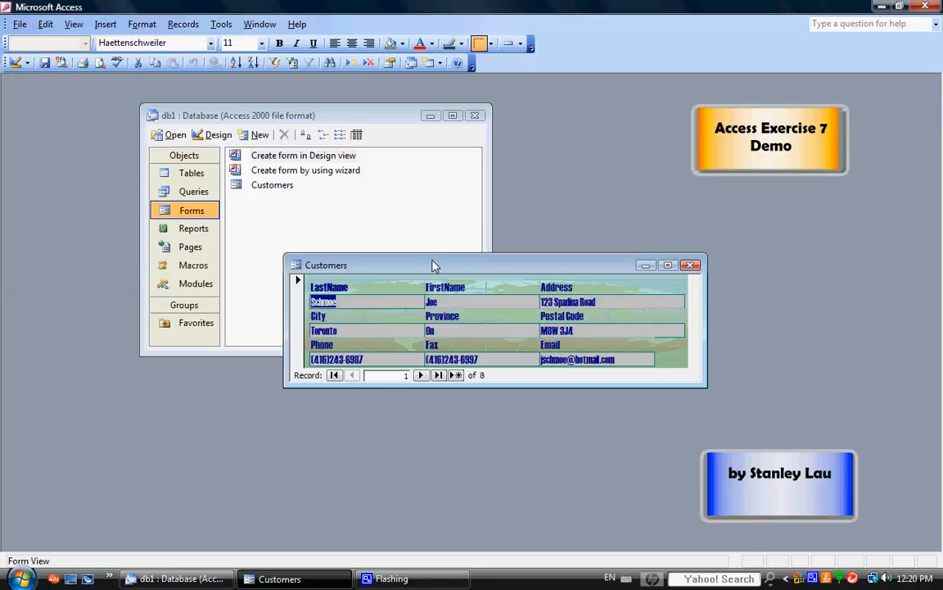
pyautogui.click(690, 265)
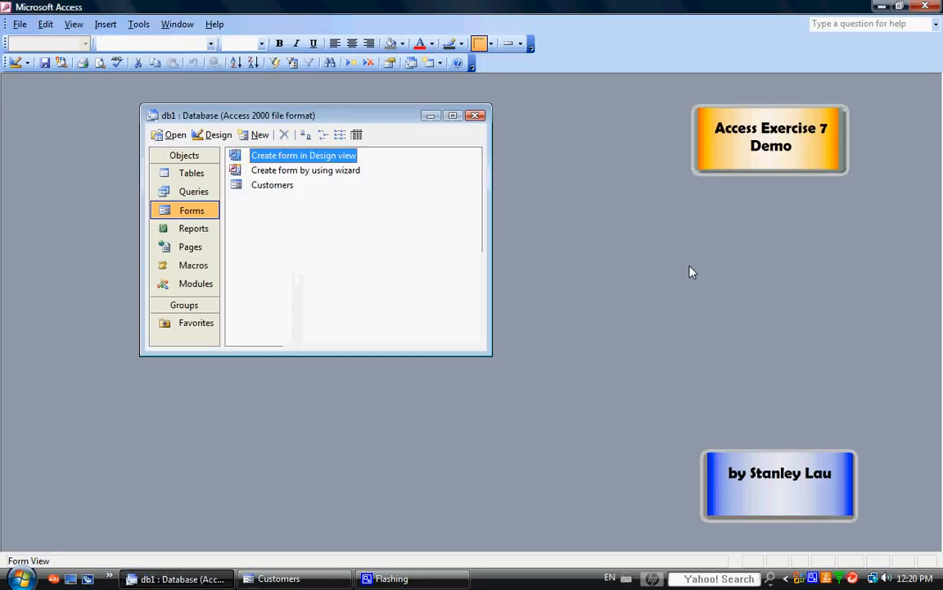
pyautogui.rightClick(813, 578)
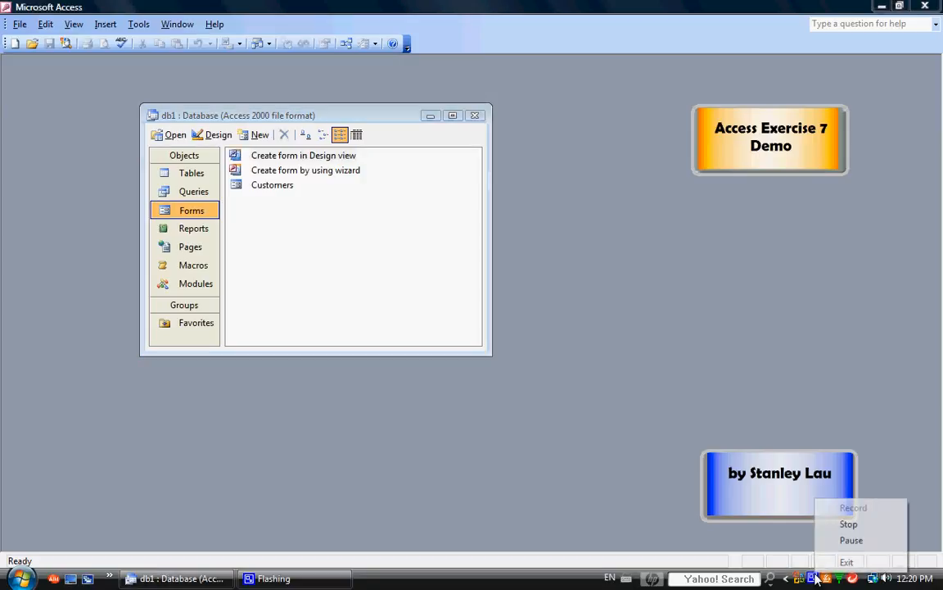